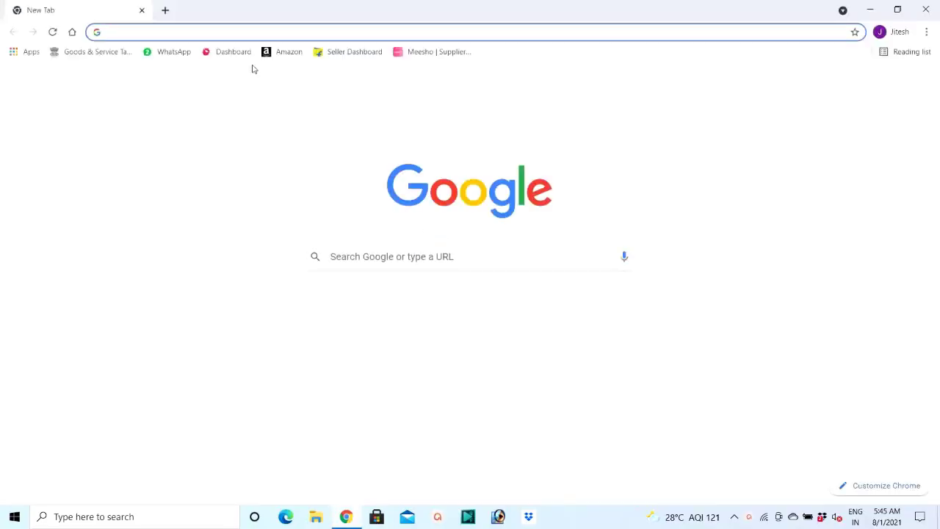
Step: Open the Snapdeal seller dashboard and go to its new orders
click(222, 56)
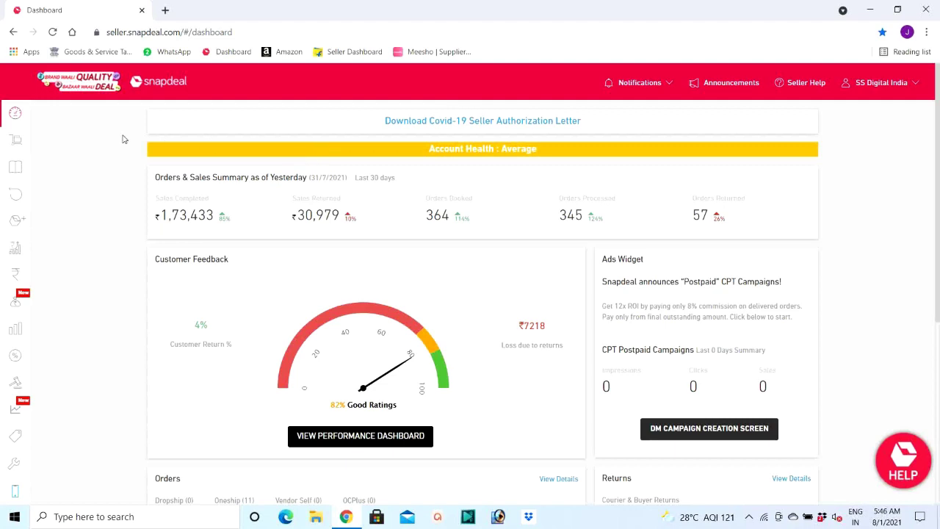
mouse_move(6, 141)
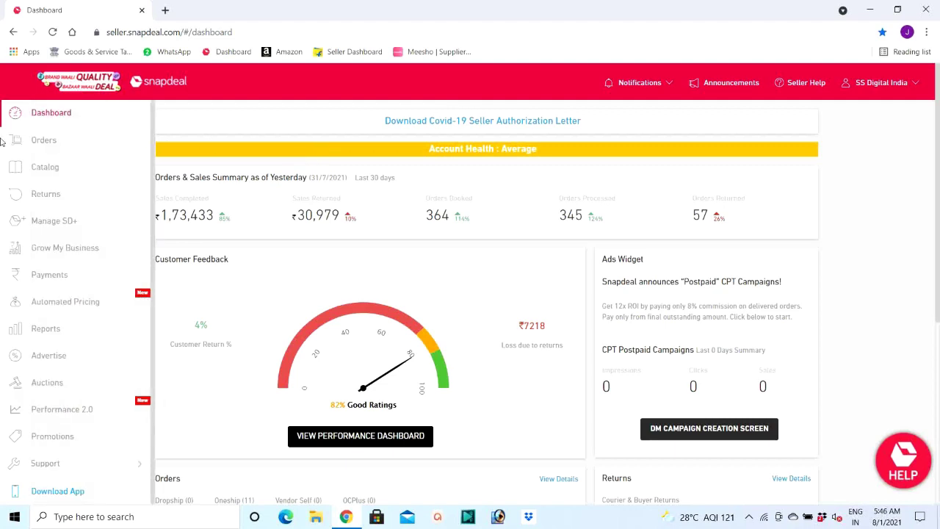
click(45, 141)
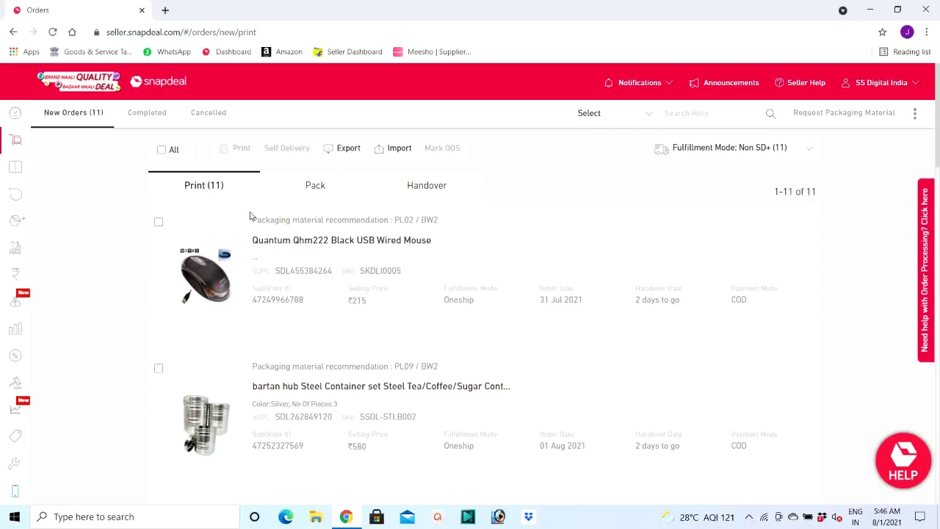
Step: Examine the new orders awaiting printing, including their sub-order IDs, order dates, handover dates and payment modes
scroll(249, 215, down, 1)
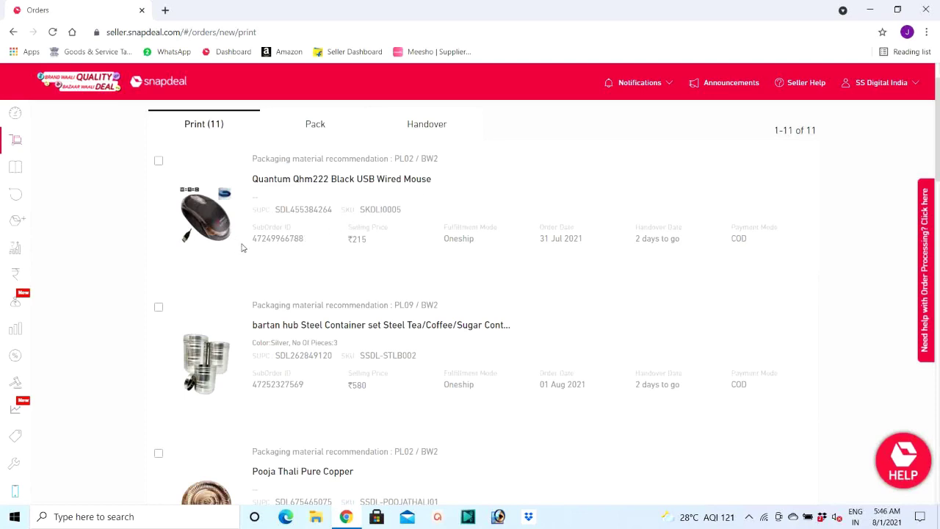
drag(253, 238, 368, 239)
drag(539, 238, 602, 241)
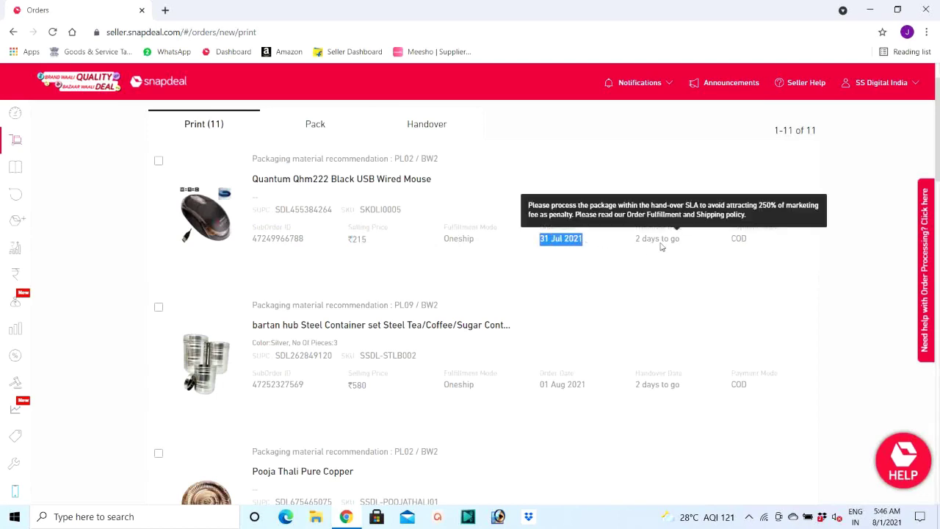
click(637, 237)
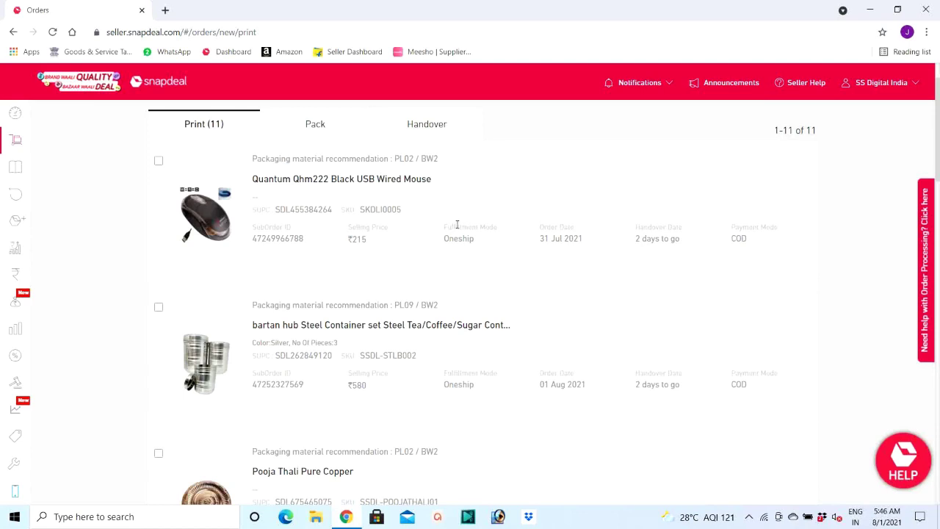
double_click(736, 238)
scroll(715, 250, down, 2)
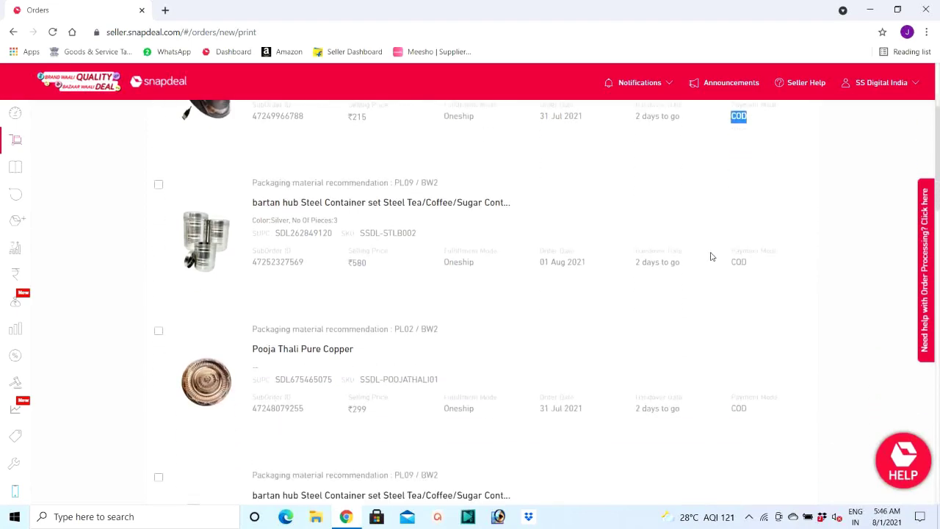
scroll(697, 256, down, 7)
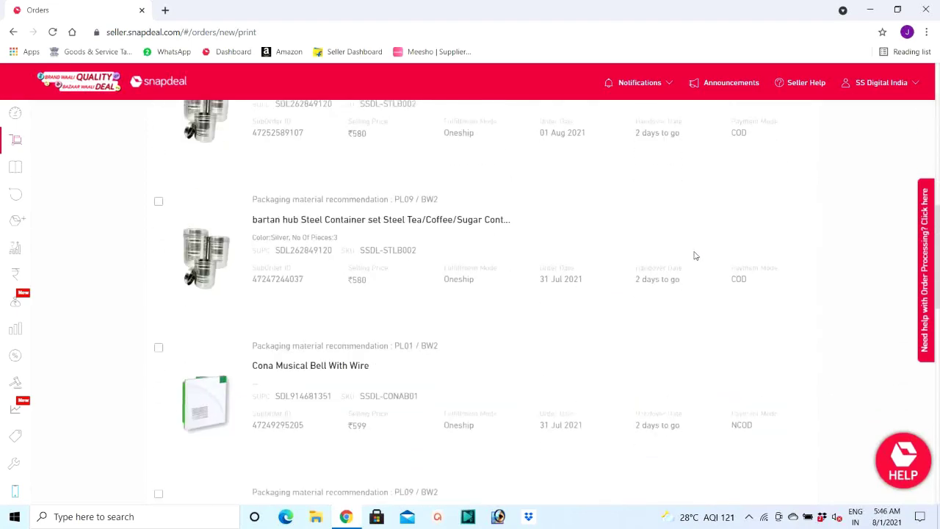
scroll(696, 256, down, 2)
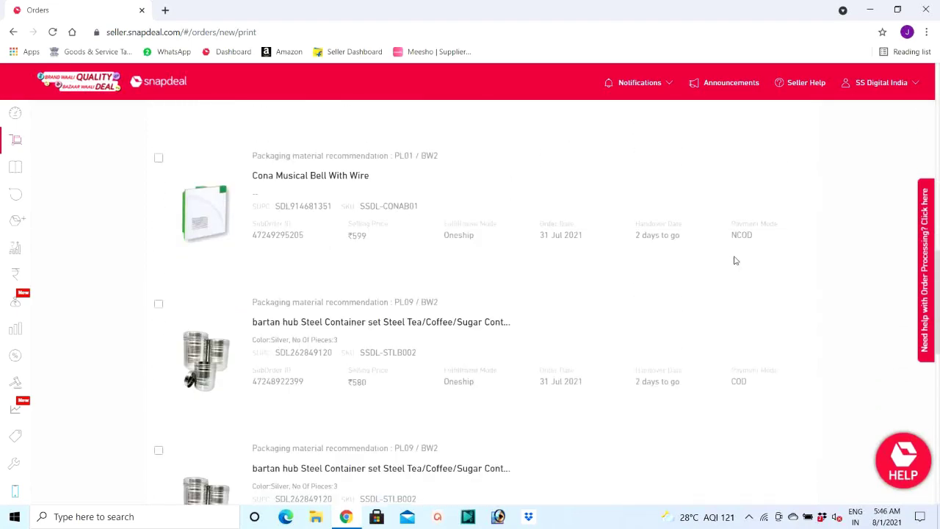
scroll(656, 263, down, 6)
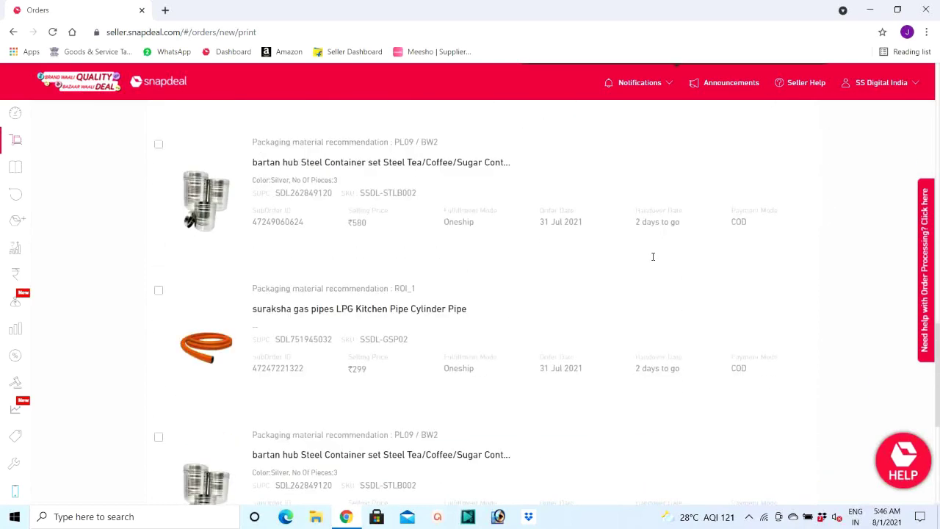
scroll(653, 260, down, 2)
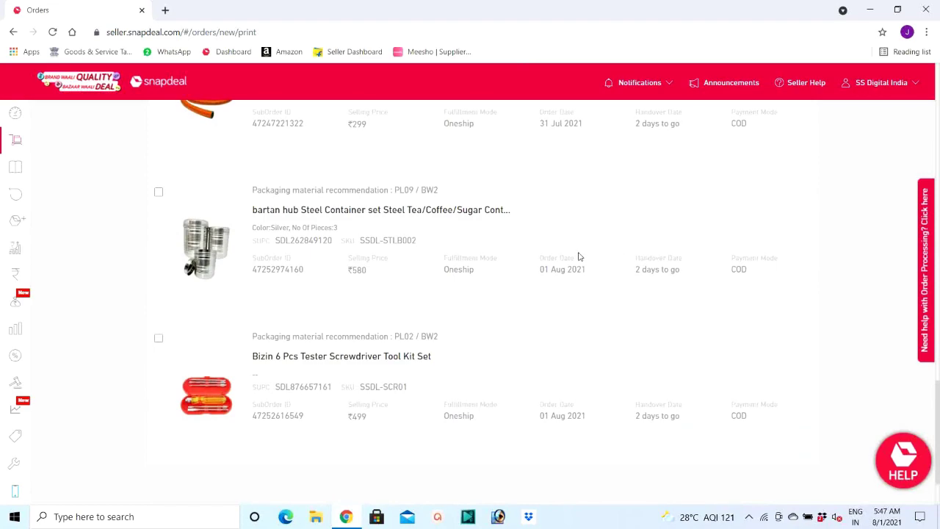
scroll(578, 256, up, 10)
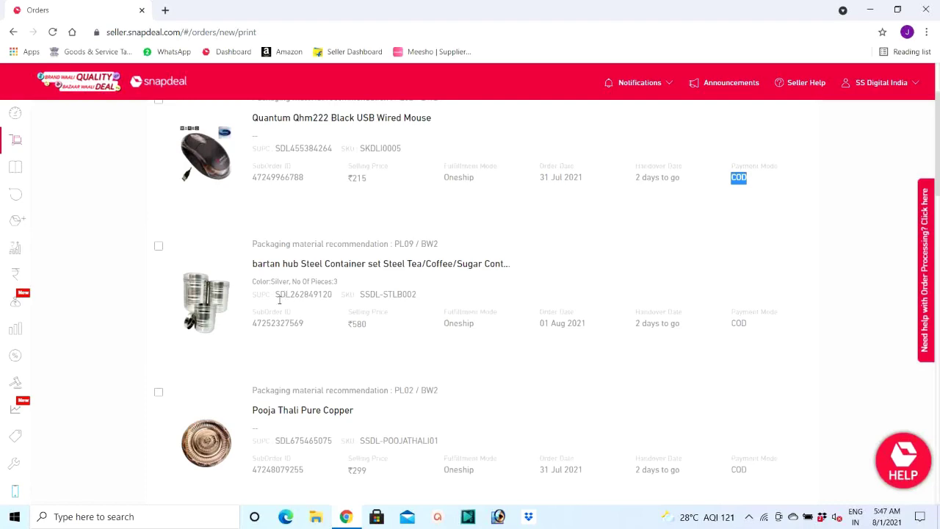
scroll(269, 307, up, 2)
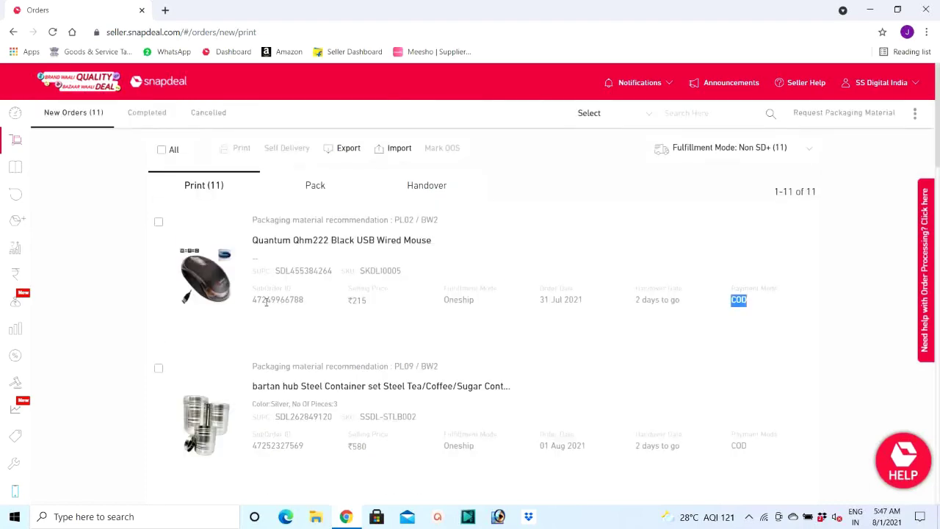
scroll(250, 308, down, 5)
scroll(245, 311, down, 3)
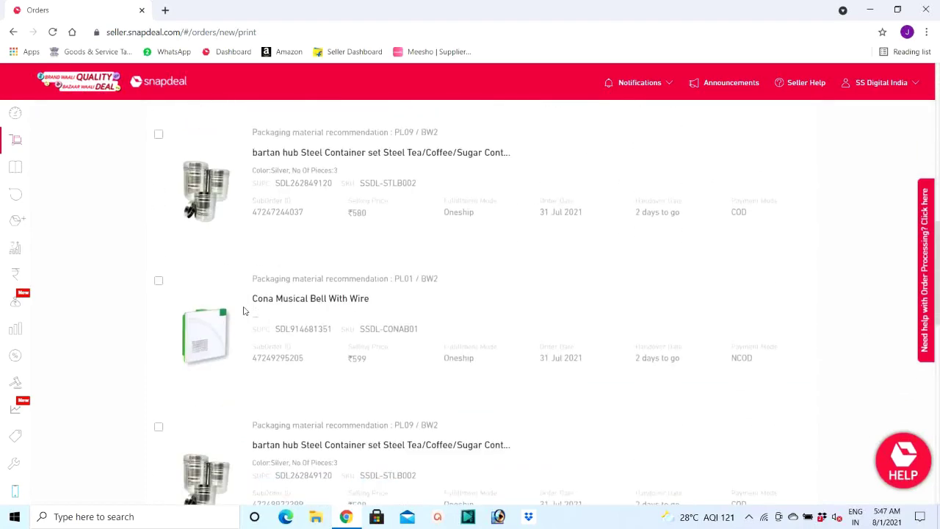
scroll(243, 308, down, 3)
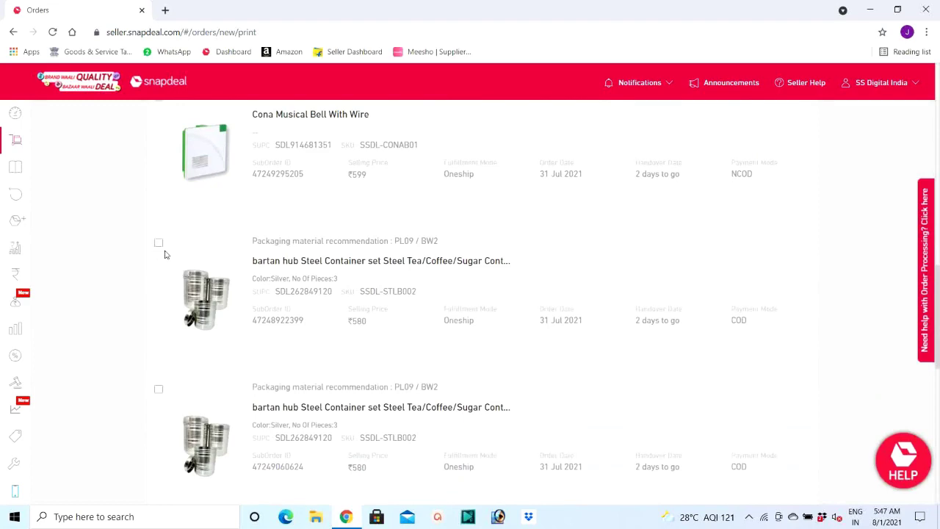
scroll(164, 254, down, 6)
scroll(166, 256, down, 2)
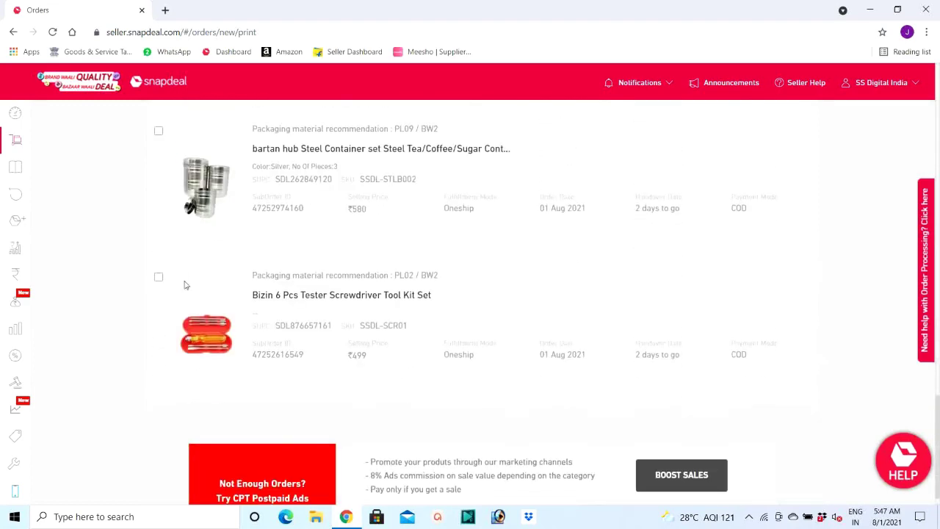
click(159, 276)
scroll(299, 276, up, 3)
scroll(299, 276, up, 10)
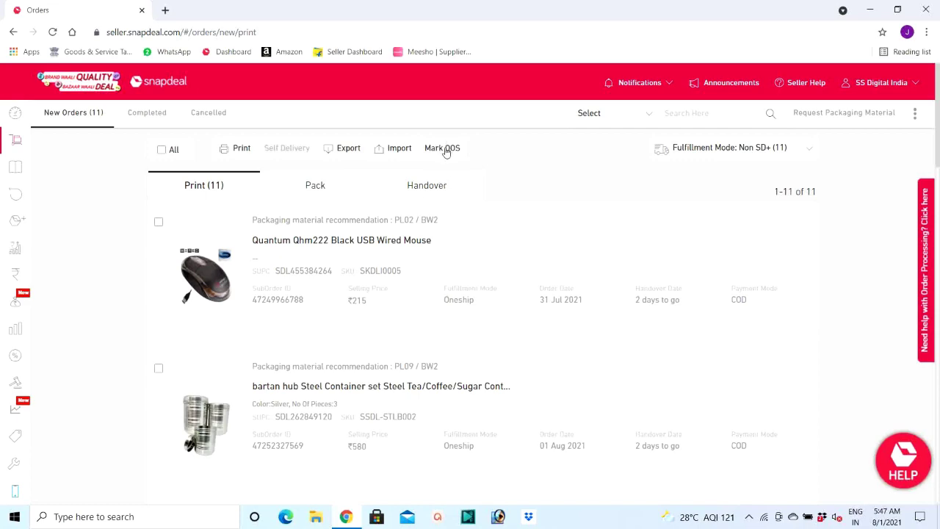
scroll(304, 258, down, 10)
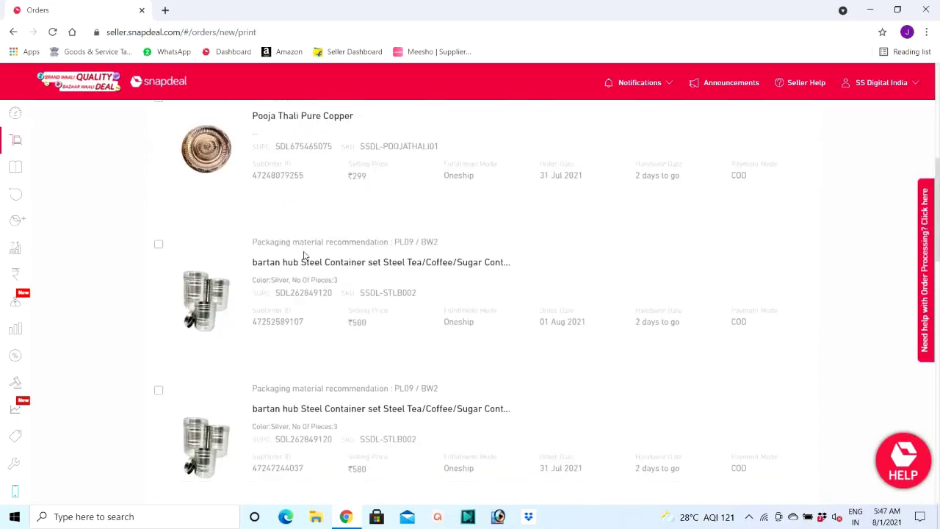
scroll(291, 264, down, 5)
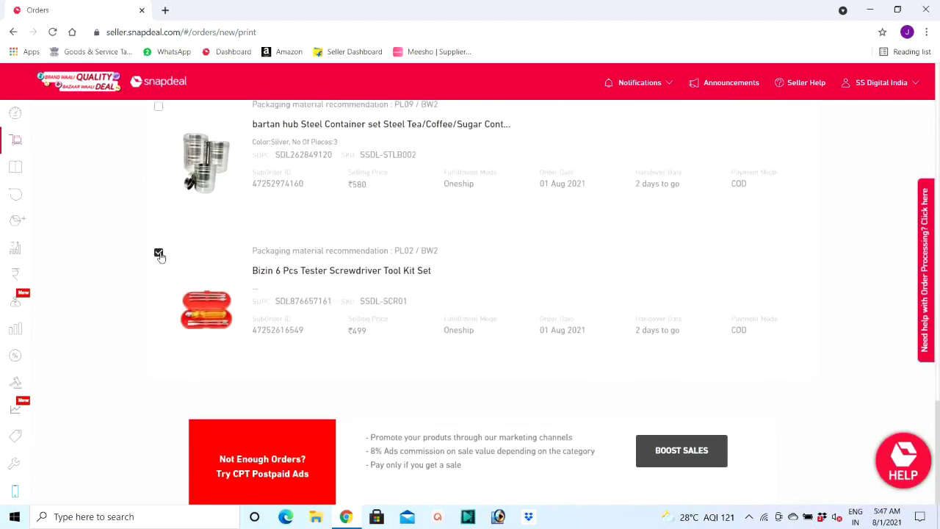
click(159, 253)
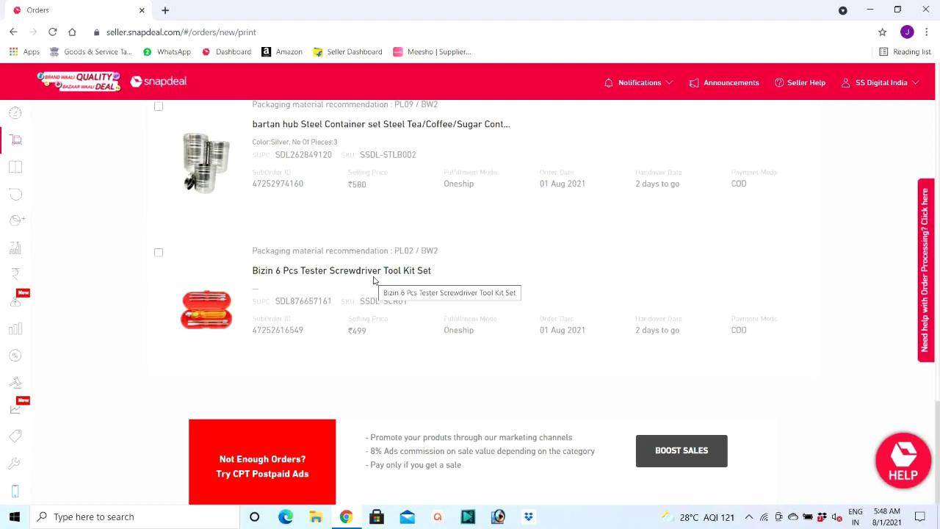
Step: Select all new orders, print their shipping labels and invoices, and check the generated PDF through its last page
scroll(368, 294, up, 10)
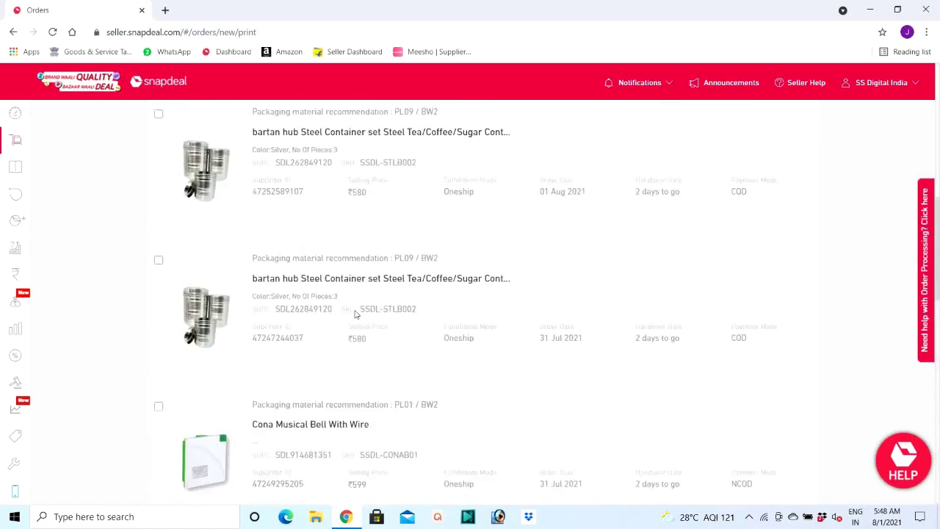
scroll(355, 314, up, 8)
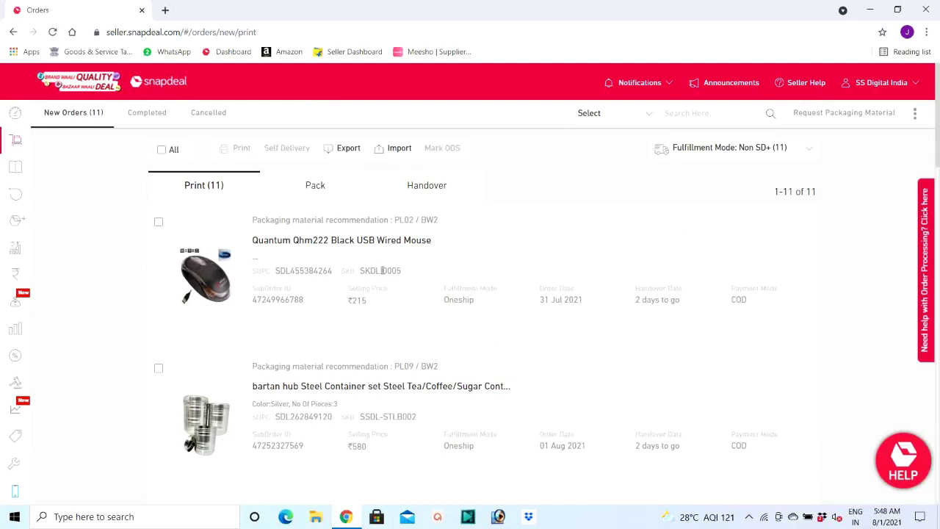
click(162, 151)
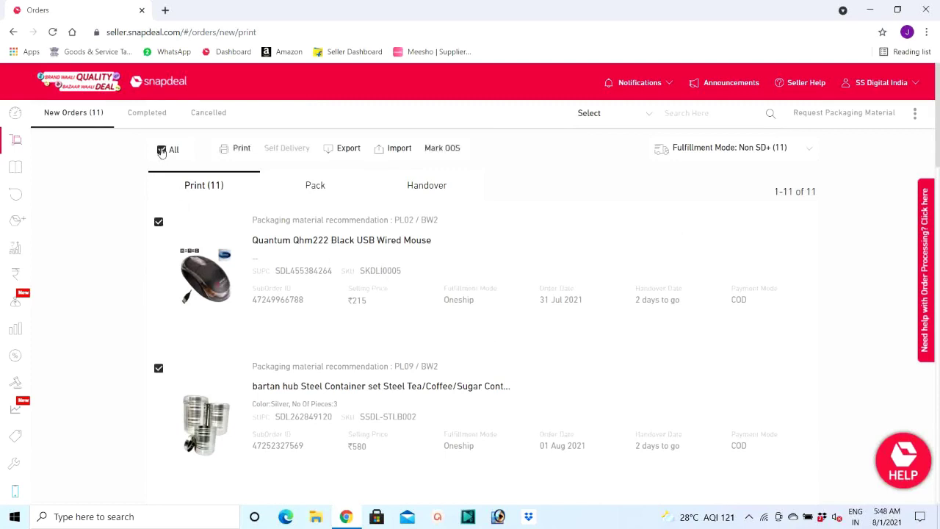
scroll(180, 185, down, 1)
scroll(210, 188, up, 1)
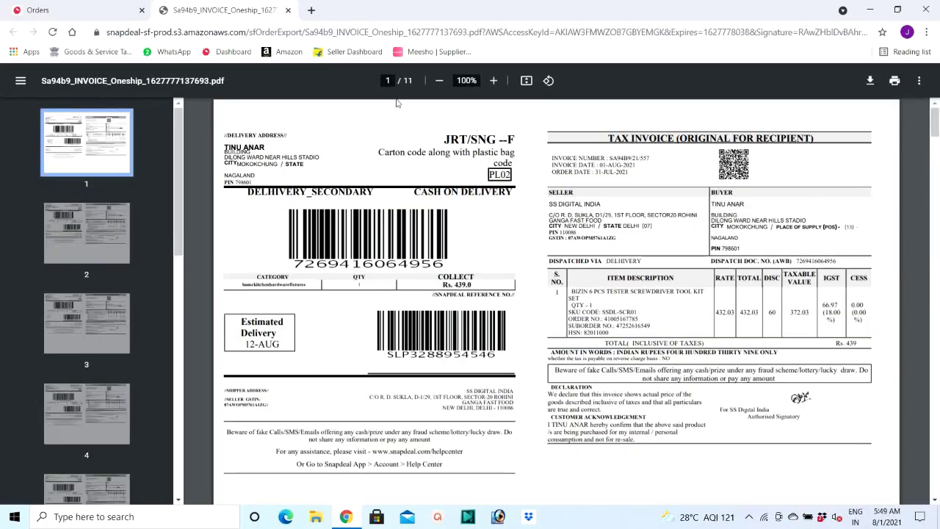
drag(936, 124, 936, 484)
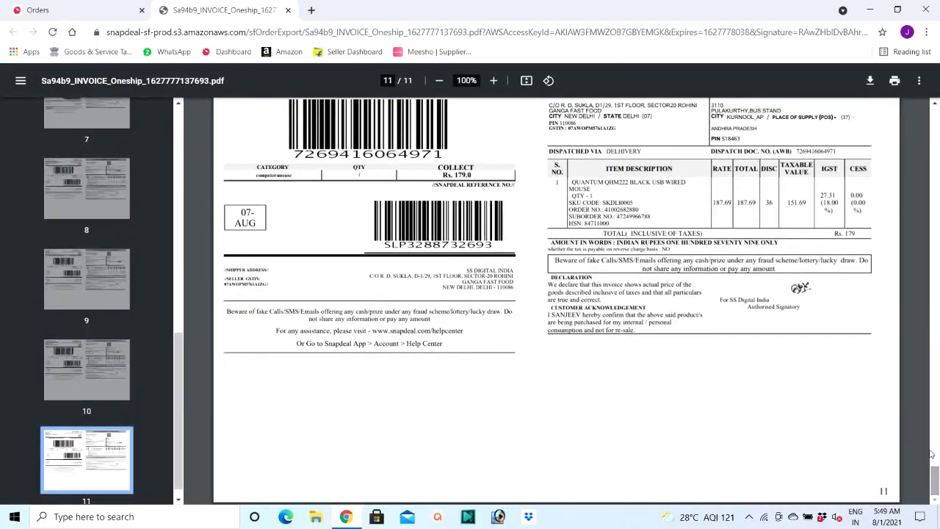
Step: Return to the orders and view the Oneship packages in the Pack stage for center PC-DEL-PGARI-PR
click(94, 10)
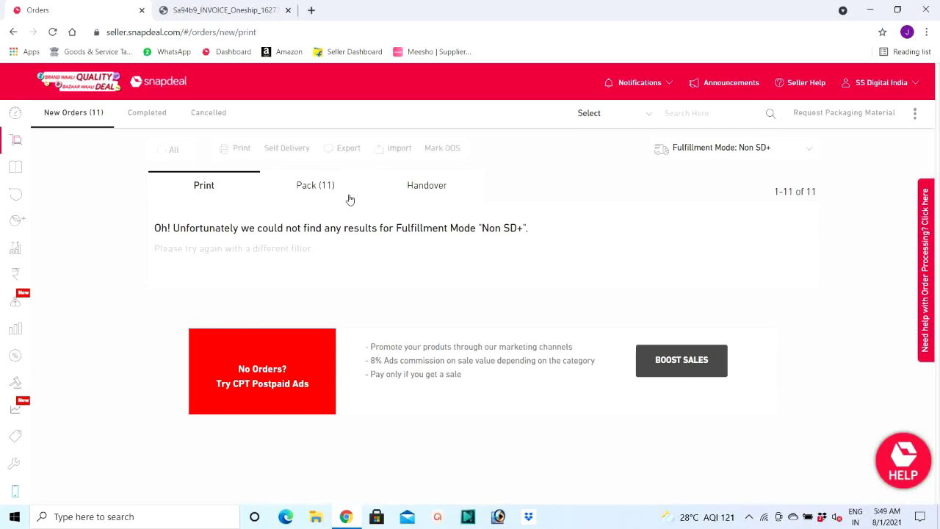
click(314, 189)
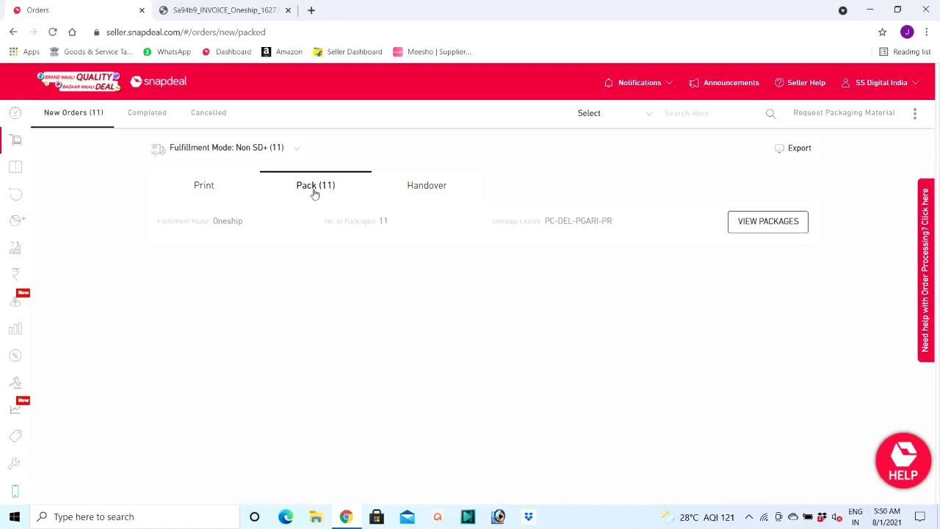
click(228, 13)
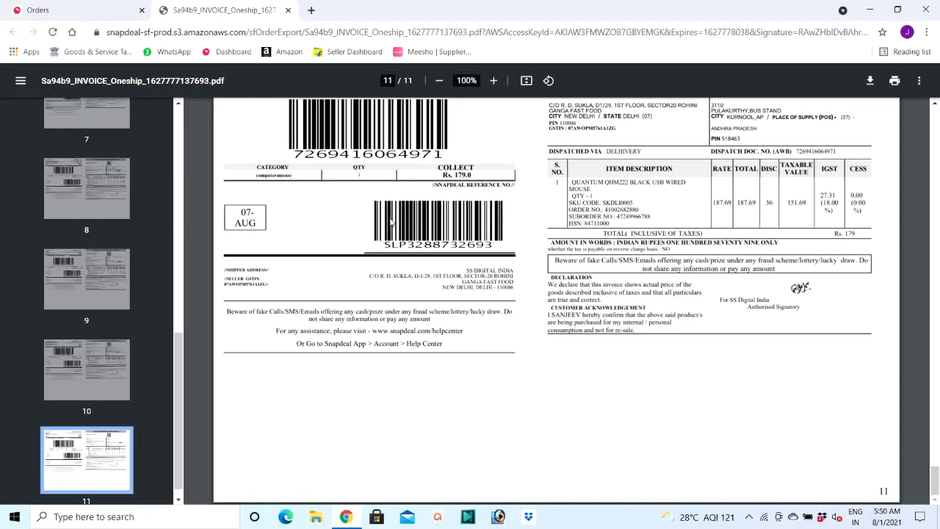
click(85, 11)
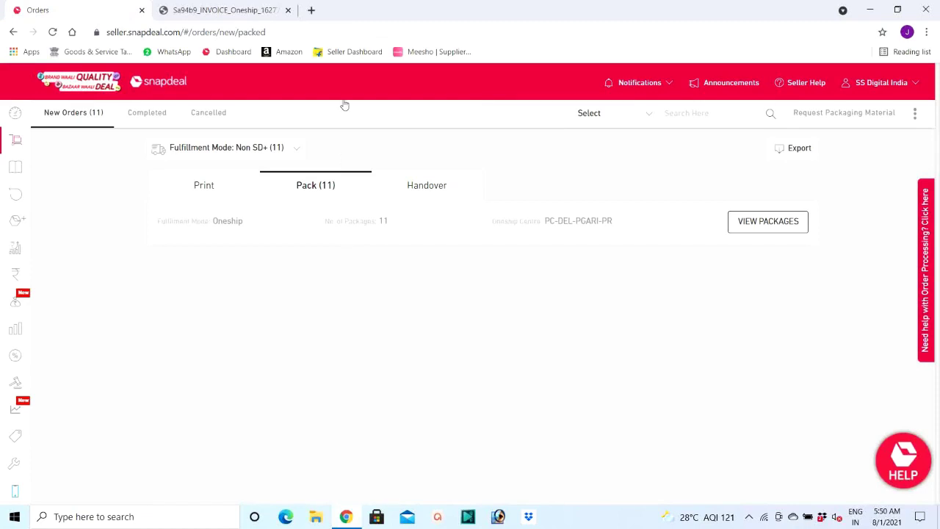
click(751, 227)
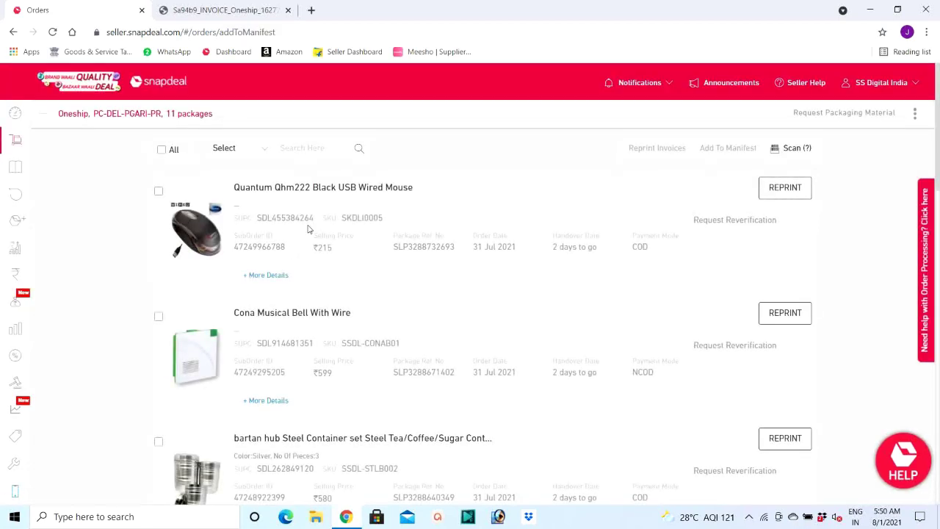
Step: Select all Oneship packages and add them to the manifest, confirming the addition
click(162, 151)
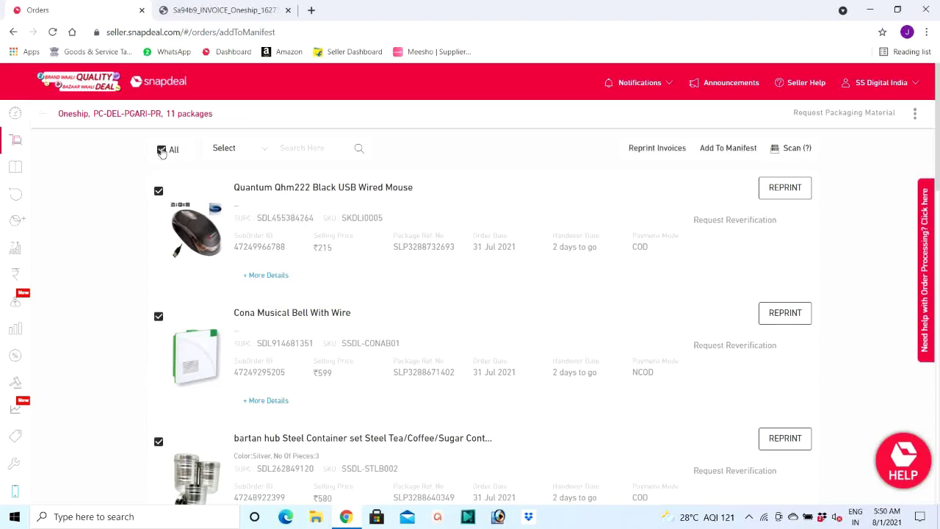
scroll(253, 221, down, 3)
scroll(240, 240, down, 10)
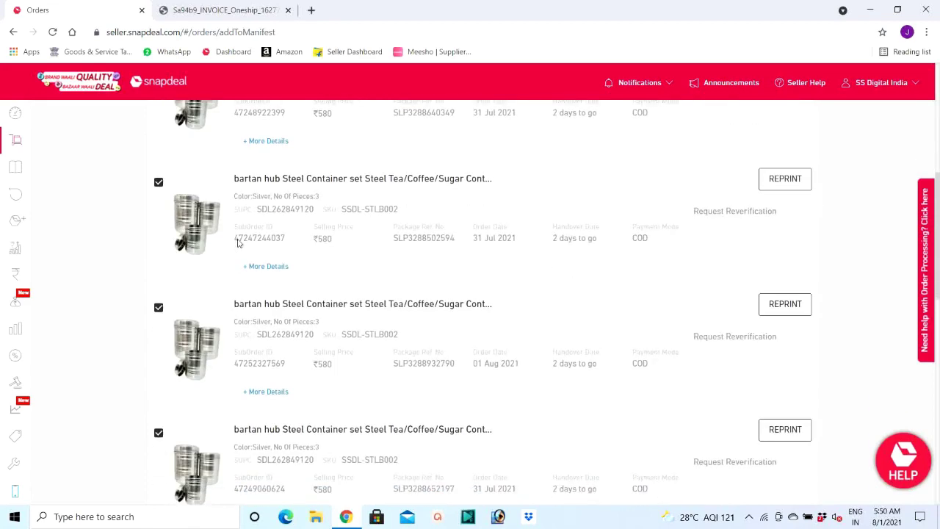
scroll(237, 239, up, 6)
scroll(237, 239, up, 4)
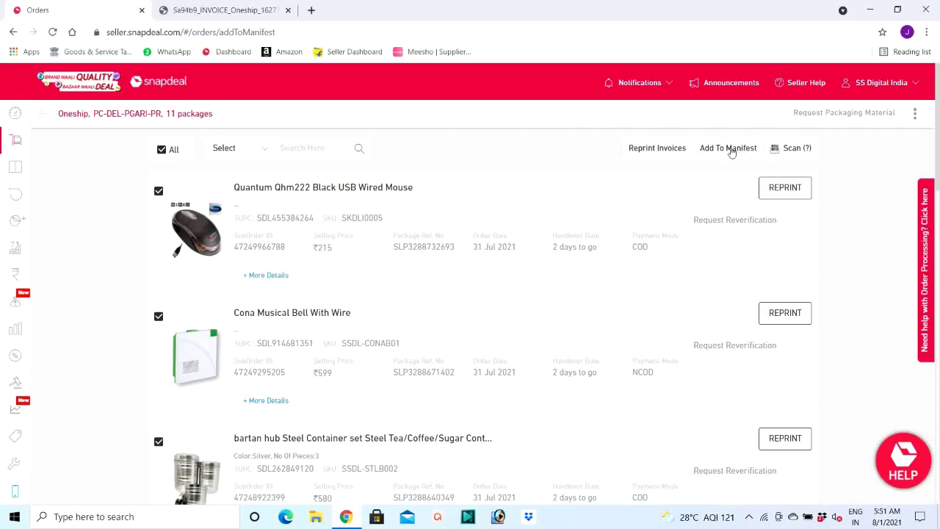
click(728, 149)
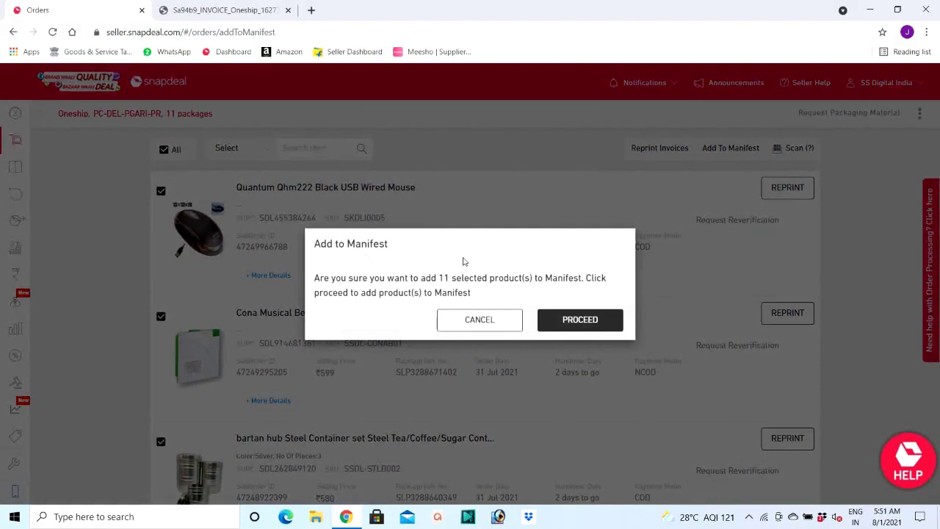
click(571, 323)
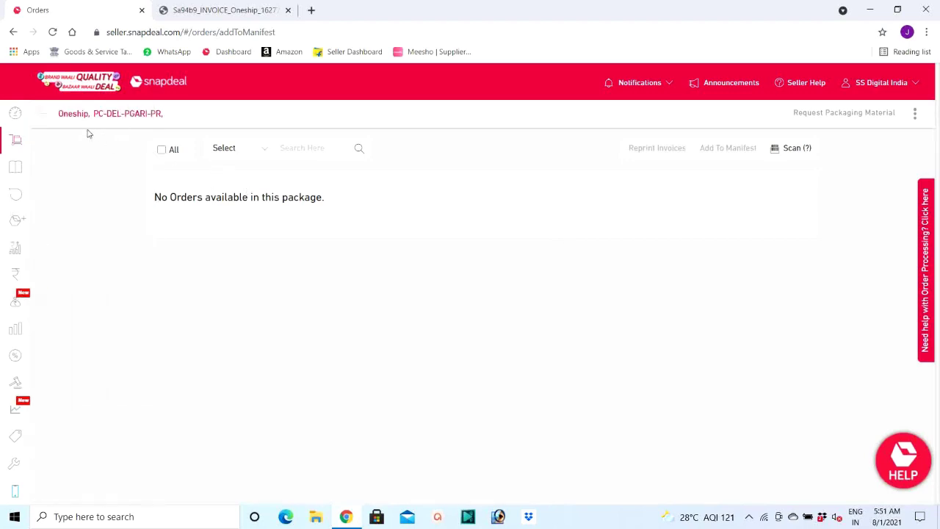
Step: Go to the Handover stage of the orders and print and close the HOS created on 01 Aug, 2021
click(42, 142)
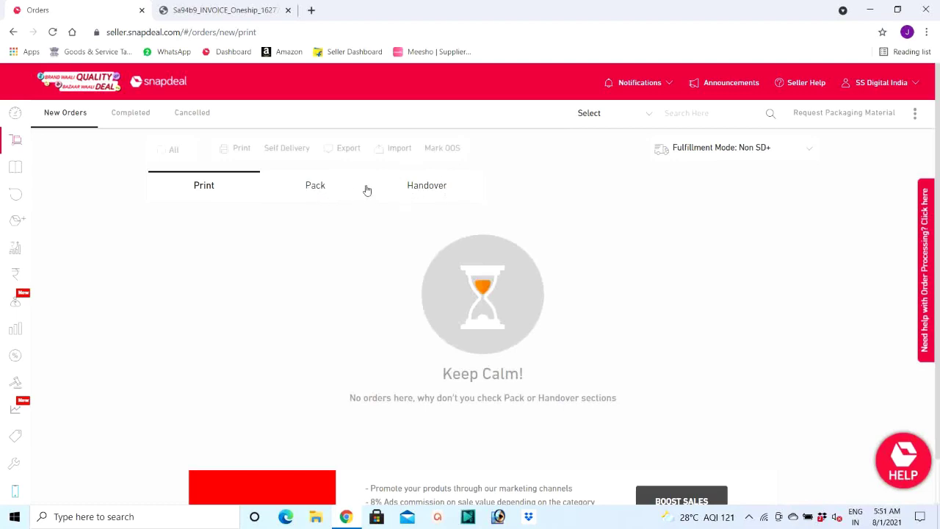
click(430, 190)
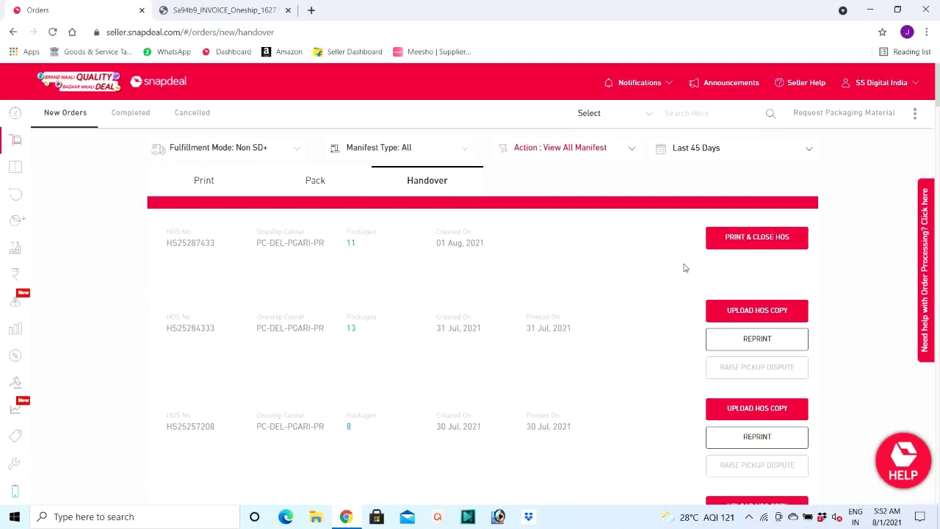
click(750, 242)
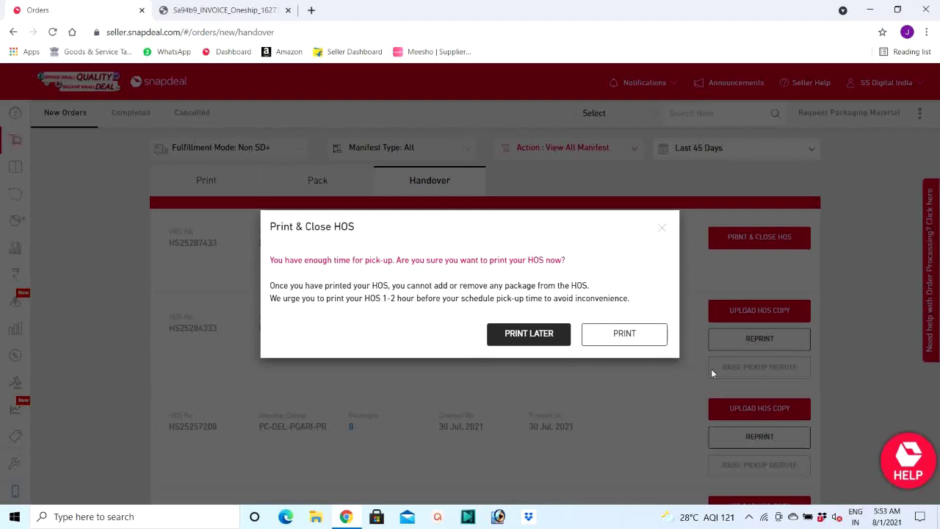
click(623, 336)
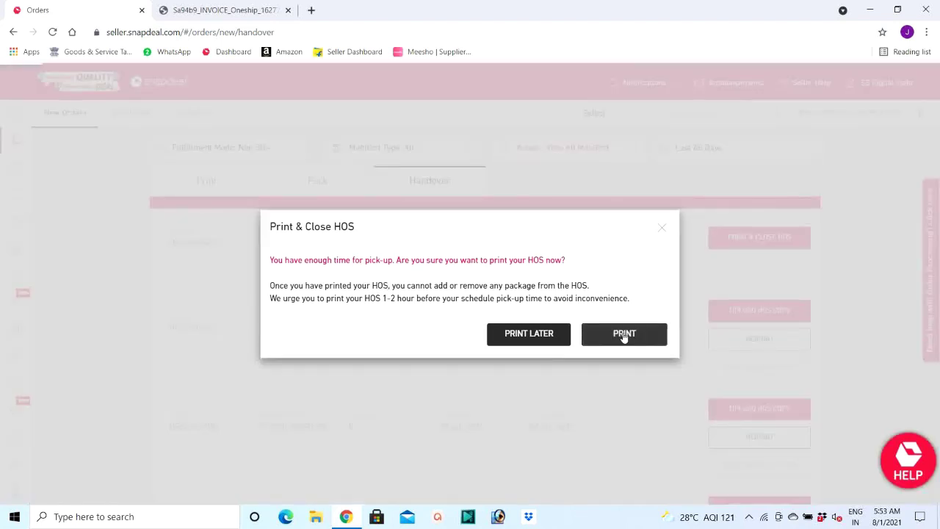